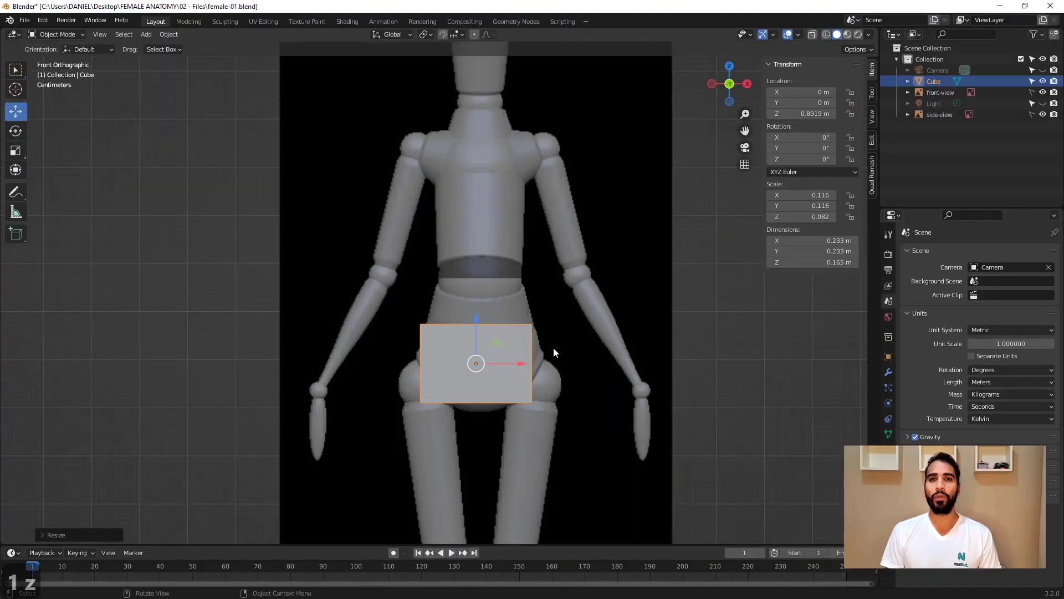
# - Tilt the pelvis cube about 15 degrees in the right-side orthographic view
pyautogui.press('3')
pyautogui.press('r')
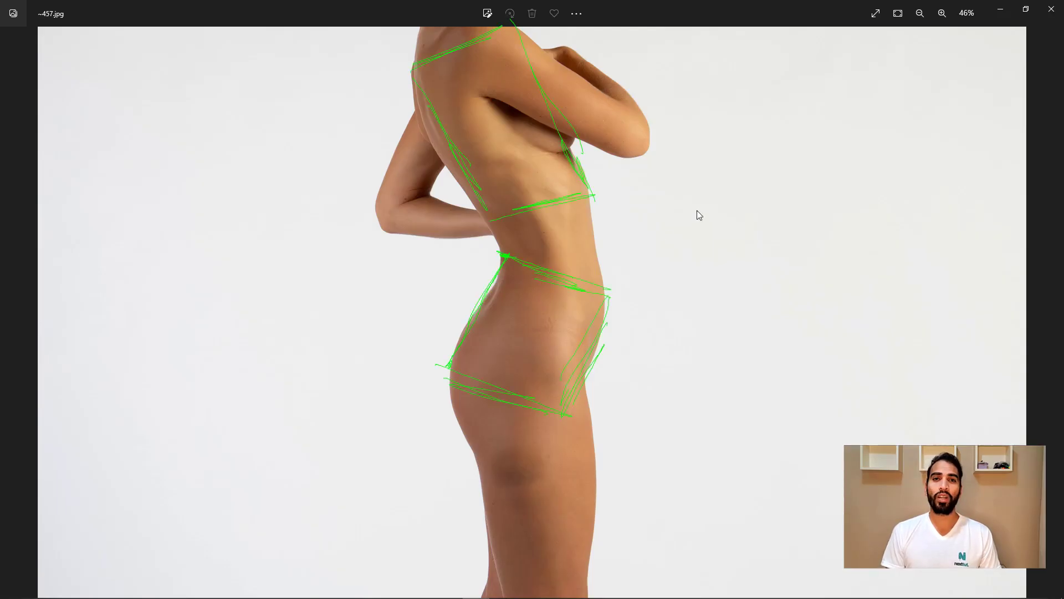
# - Undo a torso sculpt stroke, then check the figure's back and front against the reference photos
pyautogui.hotkey('ctrl', 'z')
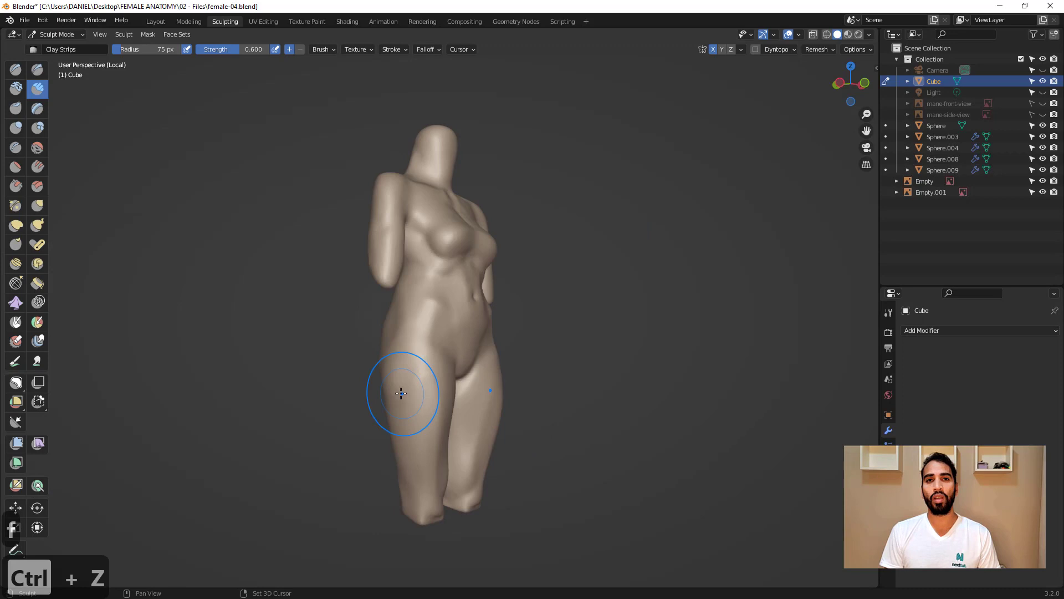
pyautogui.moveTo(401, 392); pyautogui.dragTo(402, 443, button='middle')
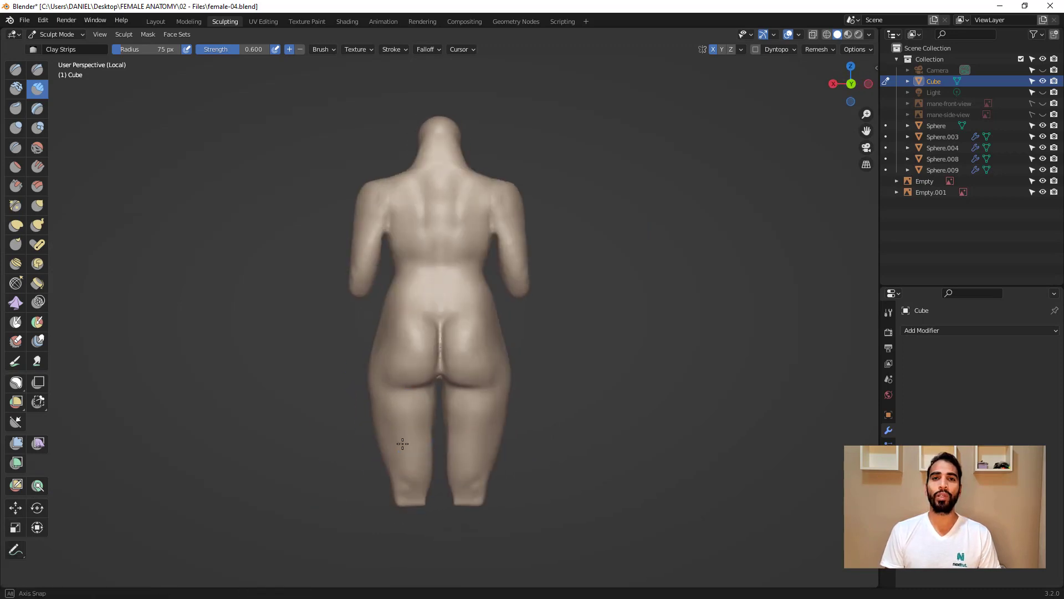
pyautogui.press('KP_Divide')
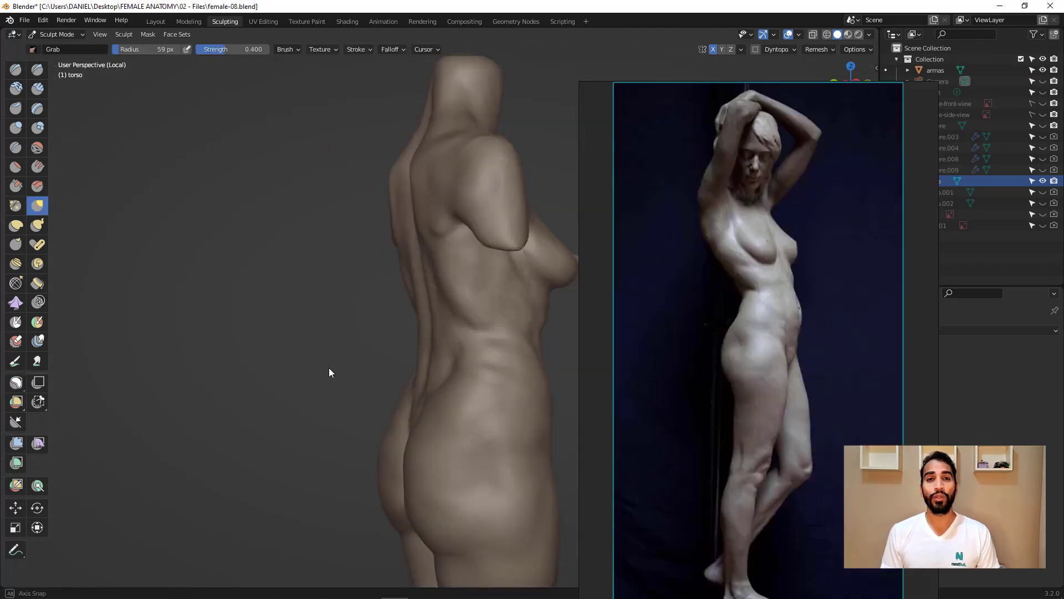
pyautogui.moveTo(330, 373)
pyautogui.mouseDown(button='middle')
pyautogui.moveTo(409, 295)
pyautogui.moveTo(750, 304)
pyautogui.mouseUp(button='middle')
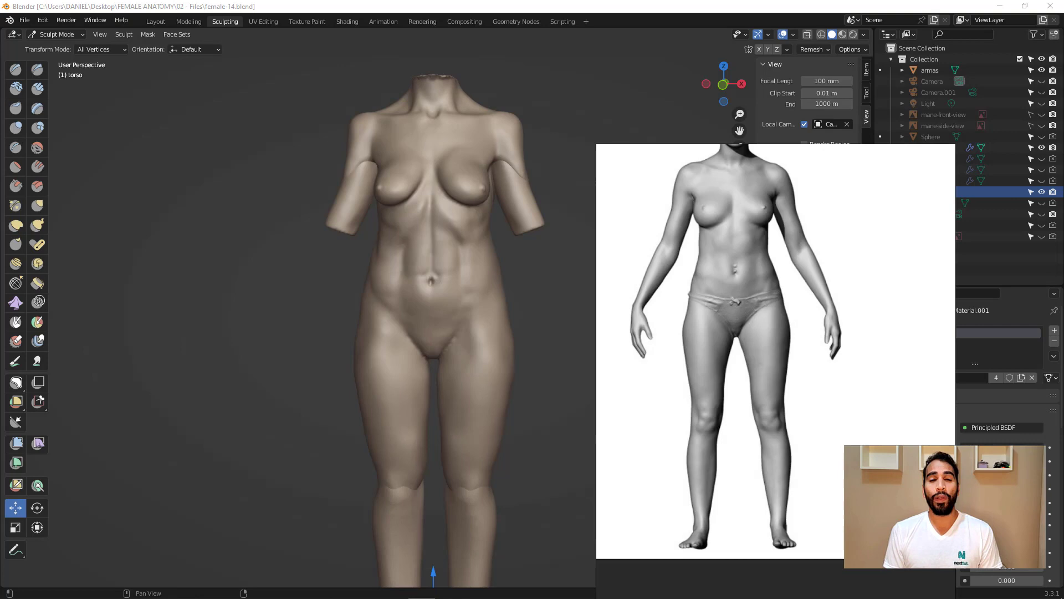
pyautogui.press('KP_1')
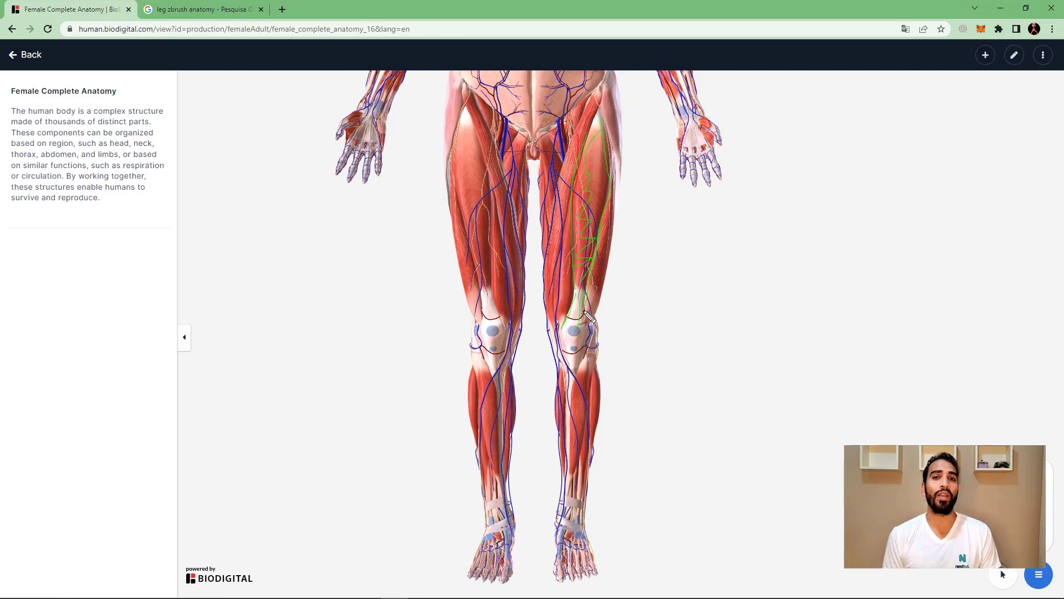
# - Reshape the heel and ankle with the Grab brush, undoing unwanted strokes
pyautogui.click(551, 319)
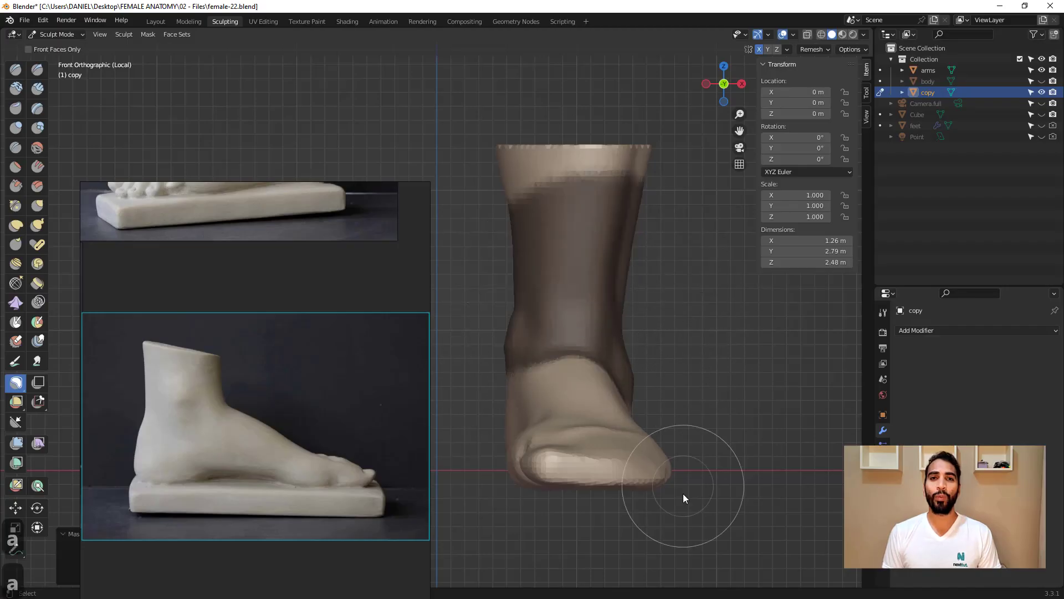
pyautogui.press('ctrl+KP_3')
pyautogui.press('g')
pyautogui.hotkey('ctrl', 'z')
pyautogui.hotkey('ctrl', 'z')
pyautogui.moveTo(637, 305)
pyautogui.mouseDown(button='middle')
pyautogui.moveTo(591, 340)
pyautogui.moveTo(654, 374)
pyautogui.mouseUp(button='middle')
pyautogui.hotkey('ctrl', 'z')
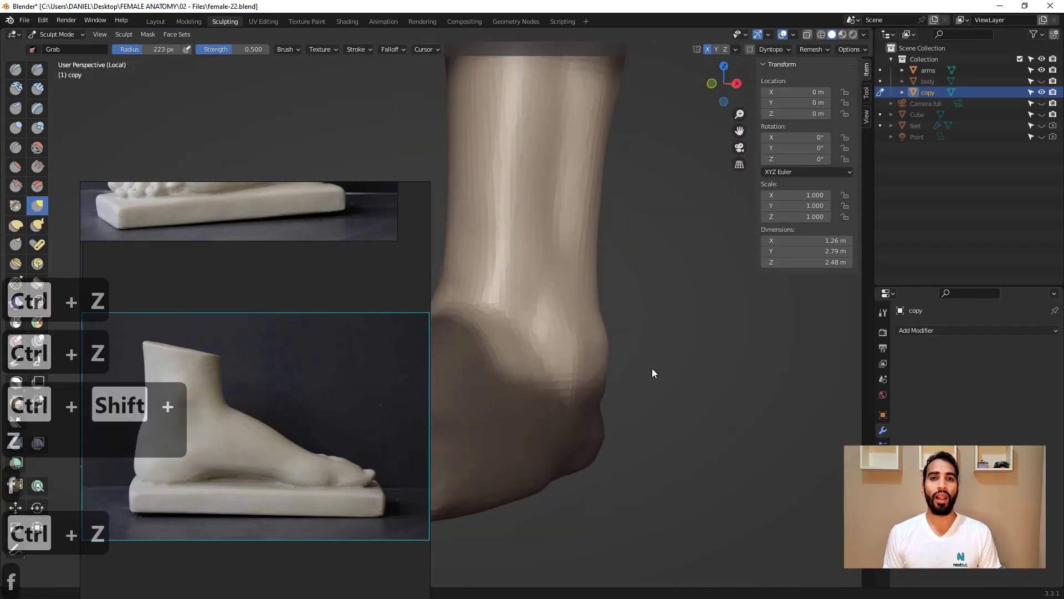
pyautogui.press('f')
pyautogui.hotkey('ctrl', 'z')
pyautogui.hotkey('ctrl', 'z')
pyautogui.hotkey('ctrl', 'z')
pyautogui.press('KP_3')
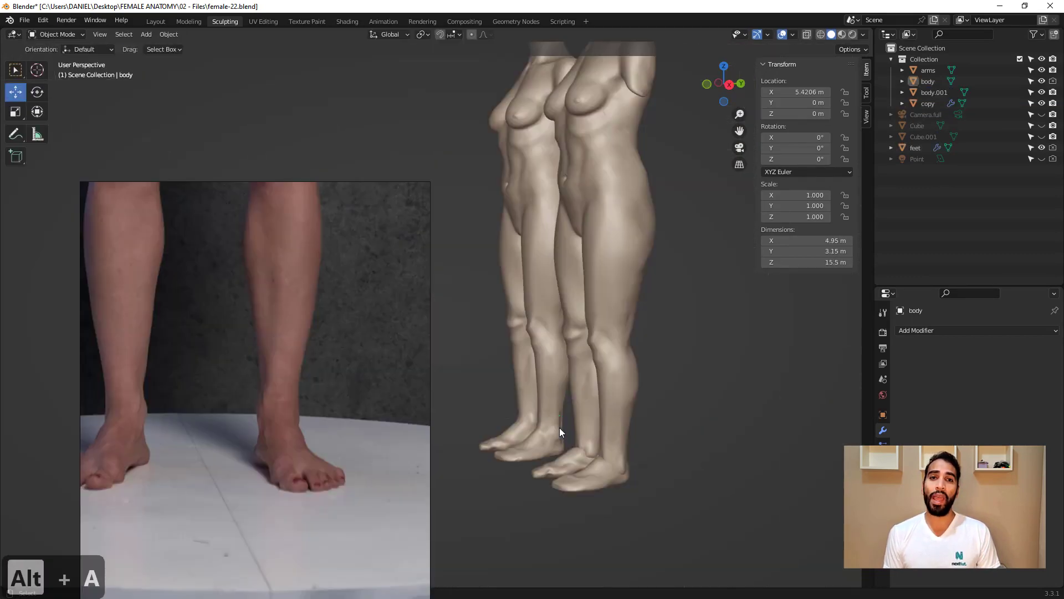
# - Hide the second body copy
pyautogui.moveTo(559, 428); pyautogui.dragTo(642, 495, button='middle')
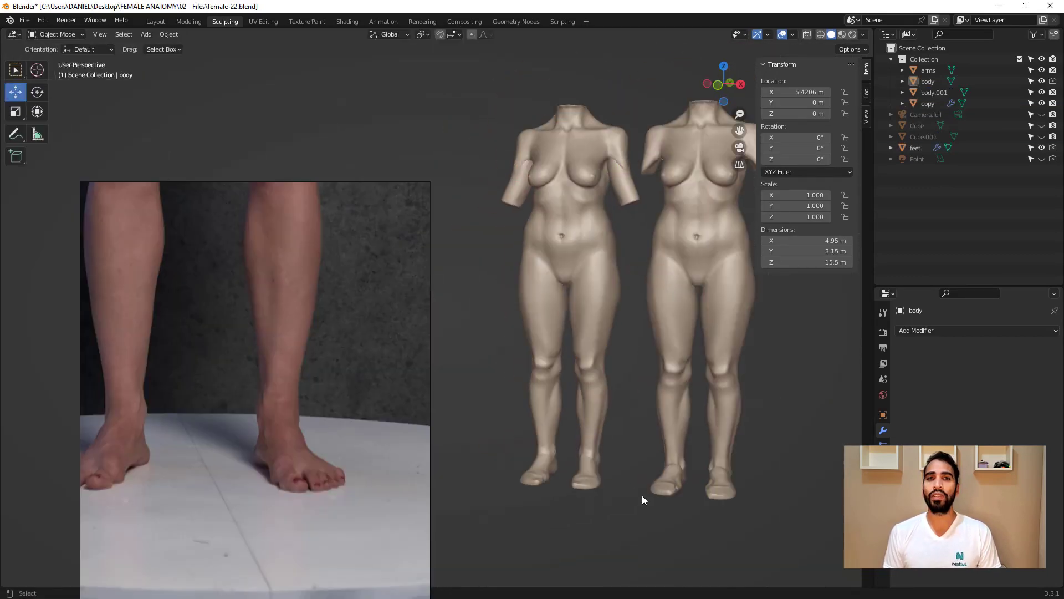
pyautogui.press('h')
pyautogui.click(586, 346)
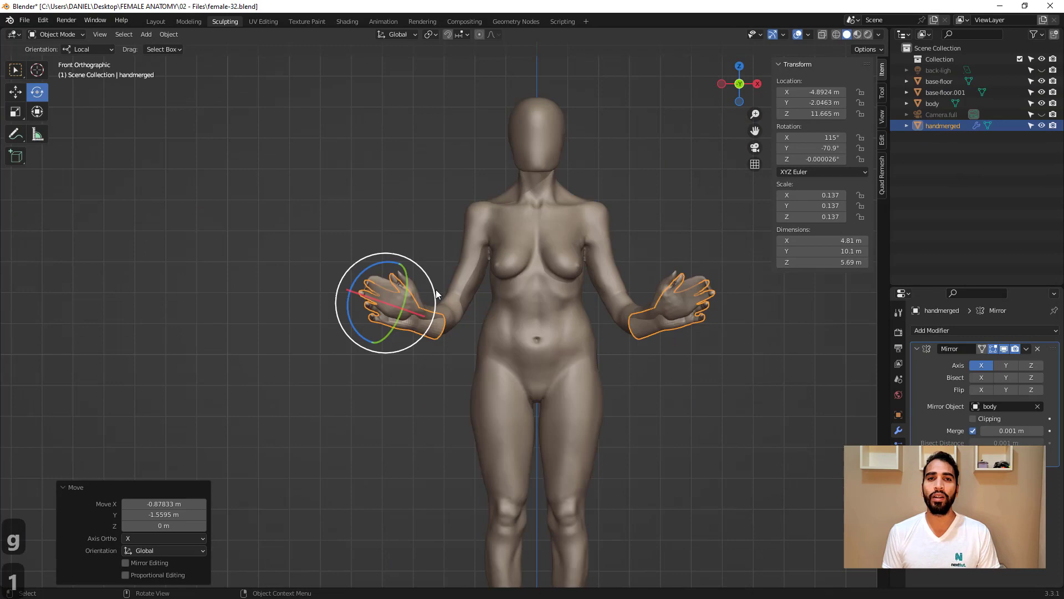
# - Shrink, move and rotate the mirrored hand to fit the wrist
pyautogui.hotkey('ctrl', 'z')
pyautogui.hotkey('ctrl', 'z')
pyautogui.hotkey('ctrl', 'z')
pyautogui.press('s')
pyautogui.press('s')
pyautogui.press('g')
pyautogui.press('KP_7')
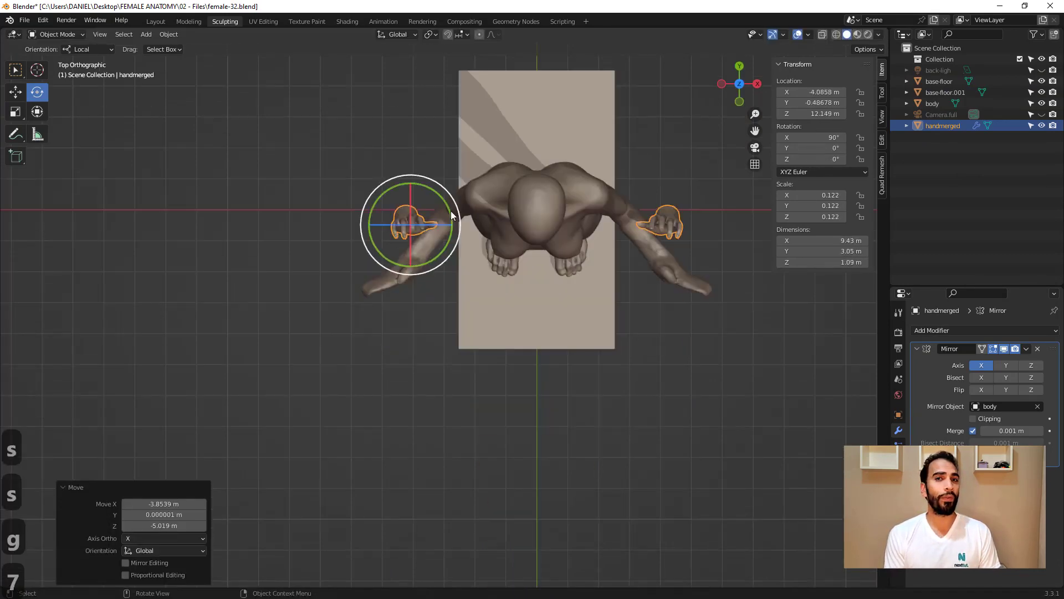
pyautogui.doubleClick(801, 157)
pyautogui.press('Return')
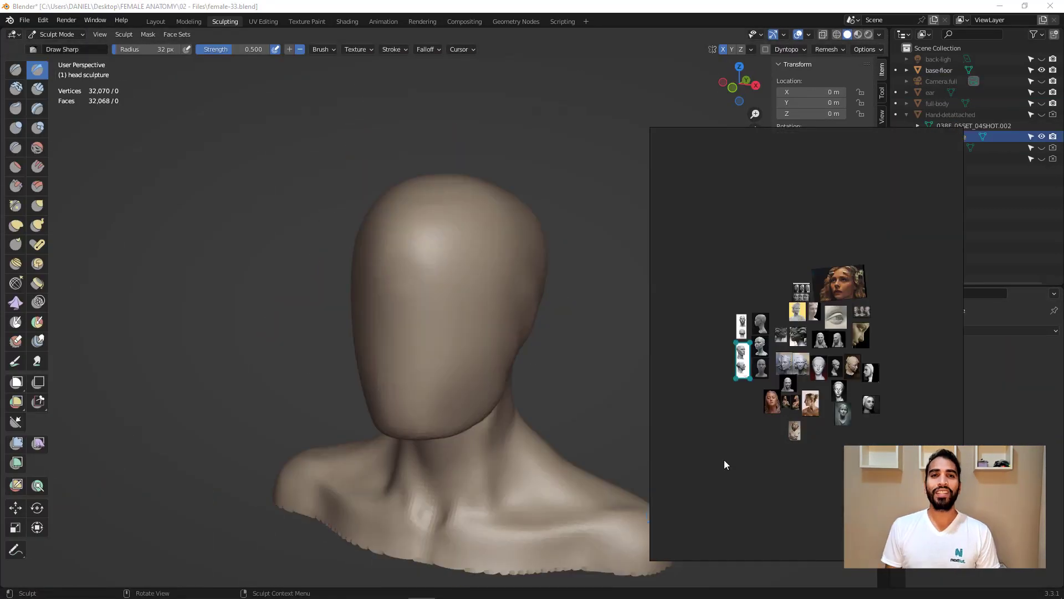
pyautogui.scroll(3, 817, 368)
pyautogui.scroll(3, 818, 369)
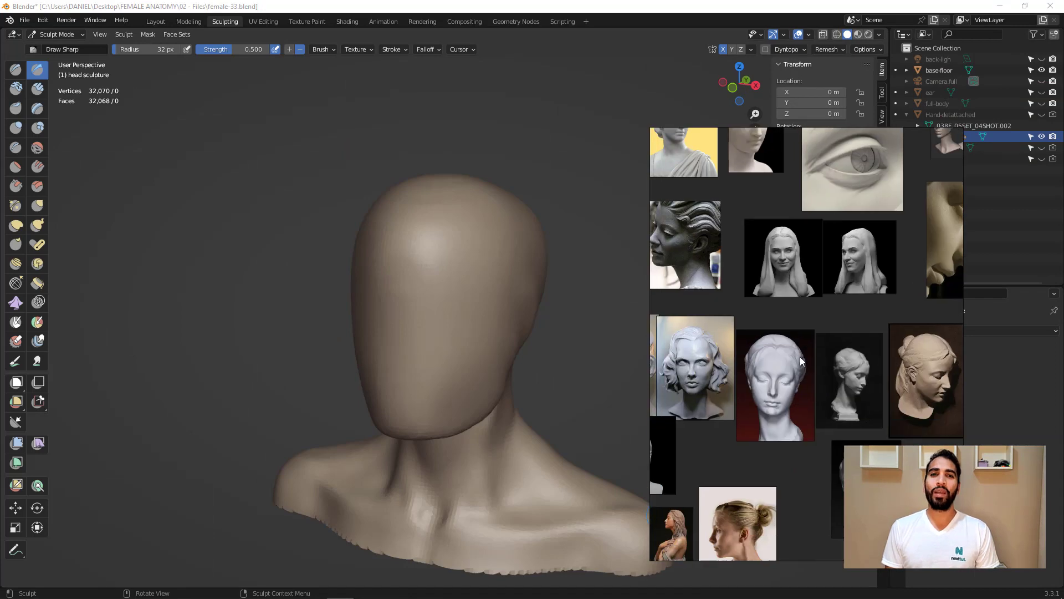
pyautogui.scroll(2, 799, 357)
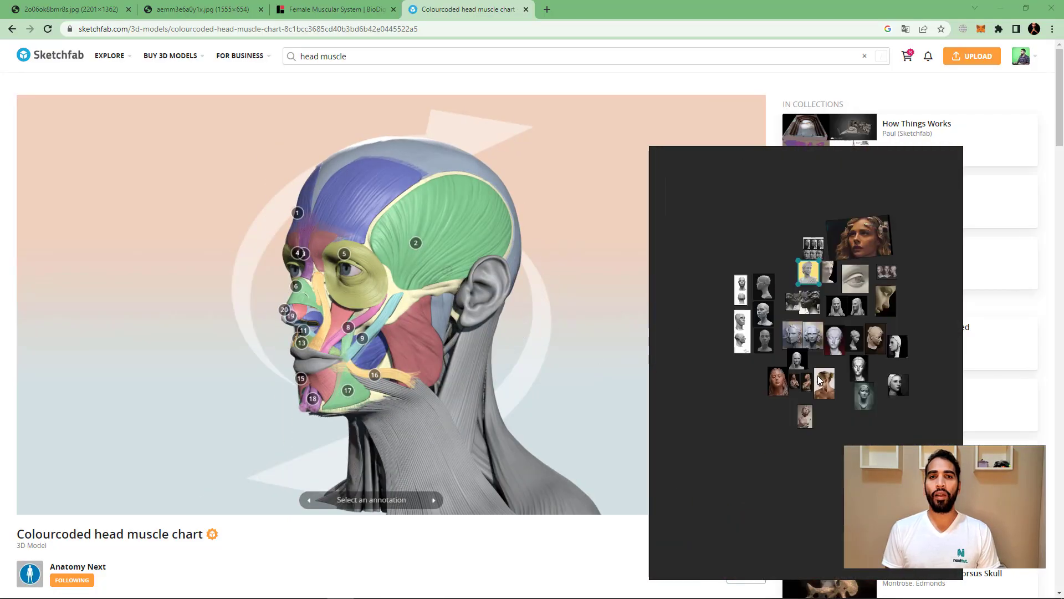
pyautogui.scroll(-3, 814, 413)
pyautogui.scroll(-3, 814, 413)
pyautogui.scroll(3, 810, 423)
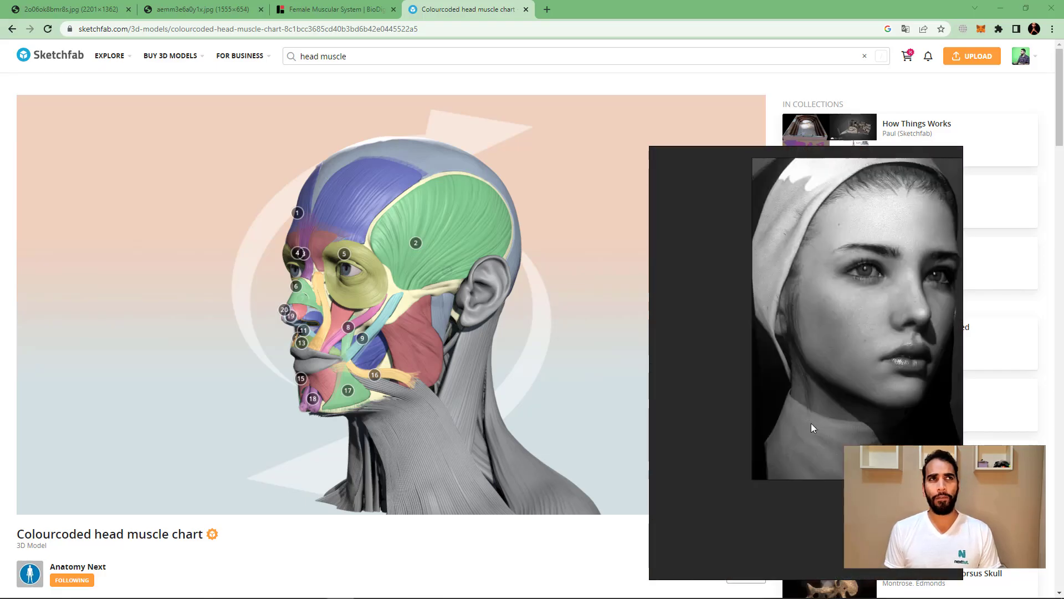
pyautogui.scroll(2, 811, 423)
# - Compare against the head muscle chart, then clear the head's mask and undo a stroke
pyautogui.moveTo(641, 387); pyautogui.dragTo(574, 374)
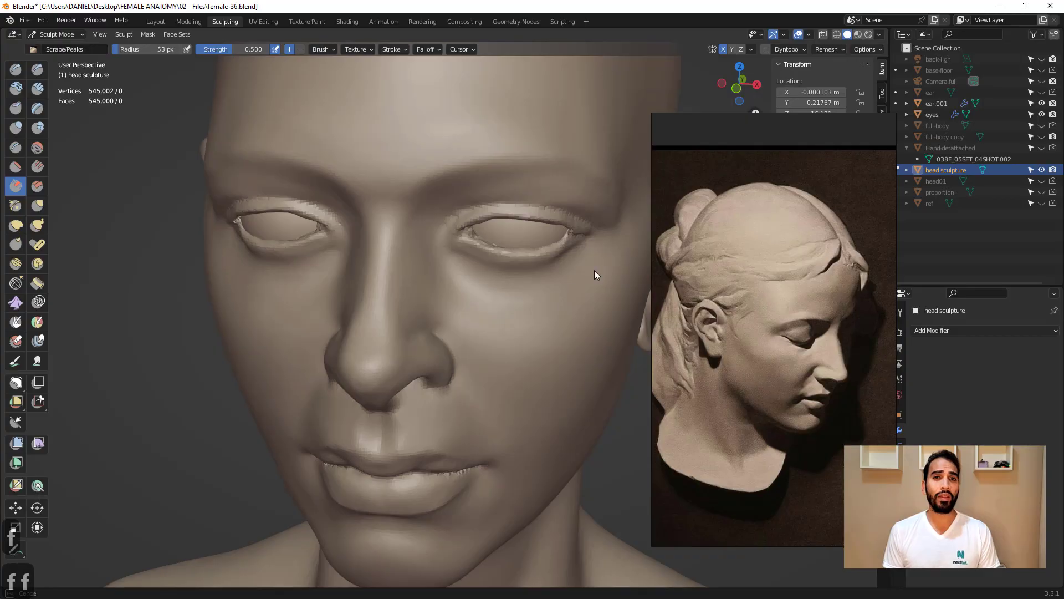
pyautogui.moveTo(594, 270)
pyautogui.mouseDown(button='middle')
pyautogui.moveTo(299, 354)
pyautogui.moveTo(431, 335)
pyautogui.mouseUp(button='middle')
pyautogui.hotkey('alt', 'a')
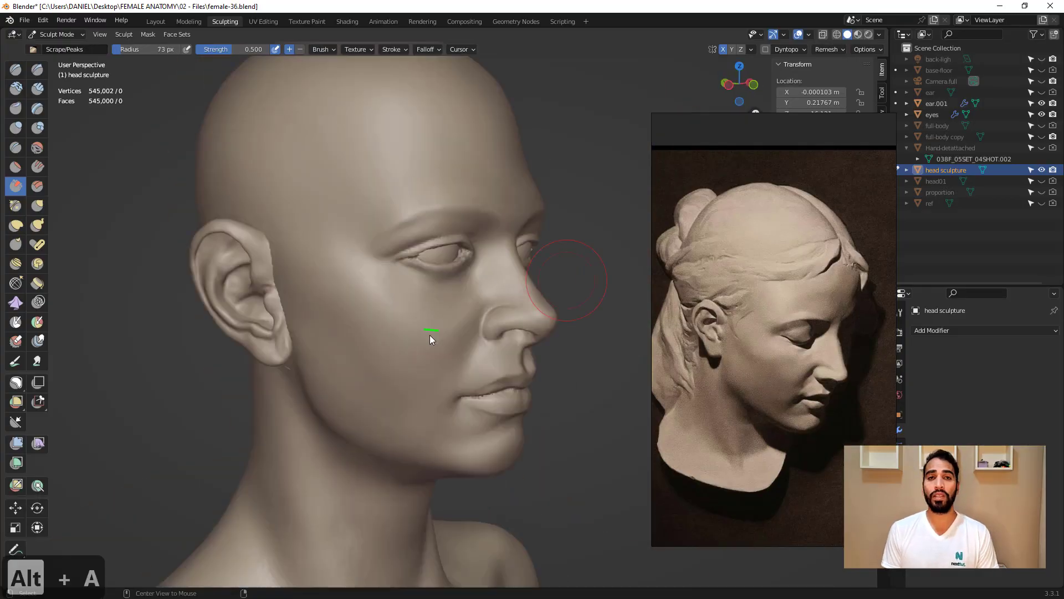
pyautogui.hotkey('ctrl', 'z')
pyautogui.hotkey('ctrl', 'z')
pyautogui.hotkey('ctrl', 'z')
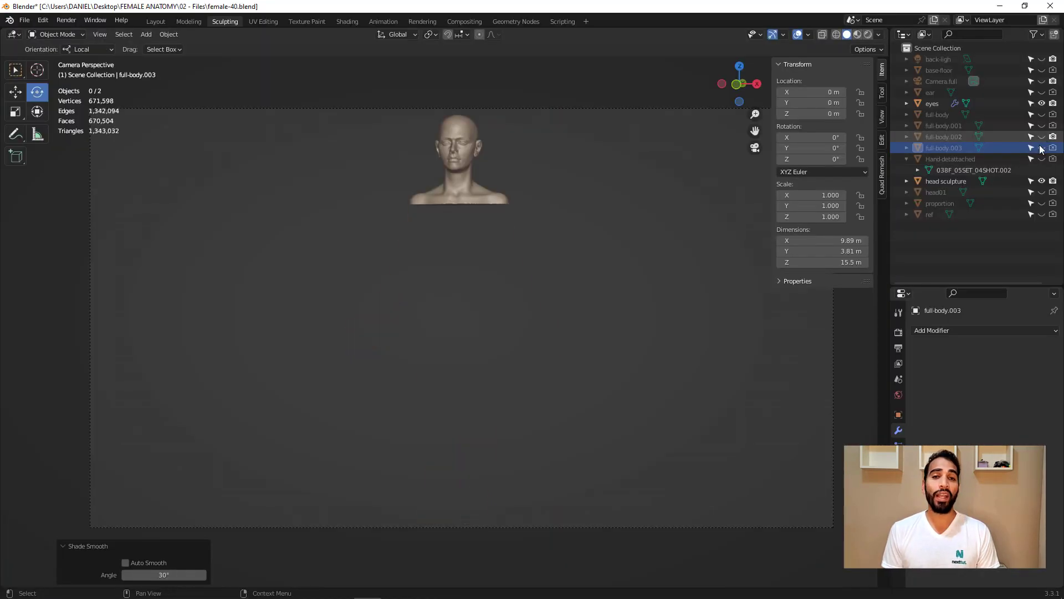
# - Render full-body.003, switch render slot, and unhide full-body.002
pyautogui.click(1042, 146)
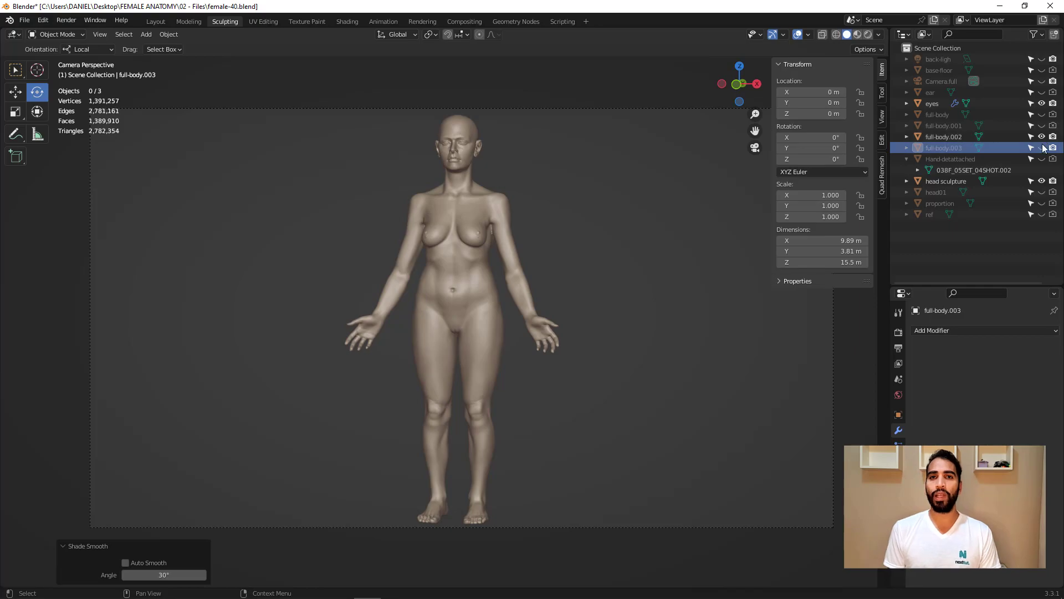
pyautogui.press('F12')
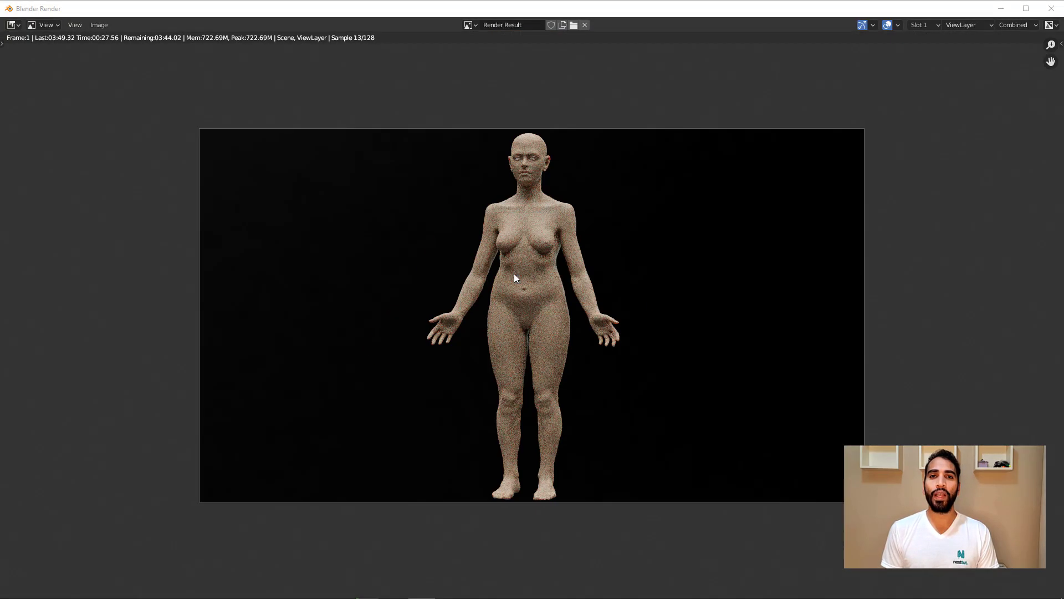
pyautogui.scroll(3, 557, 167)
pyautogui.click(919, 24)
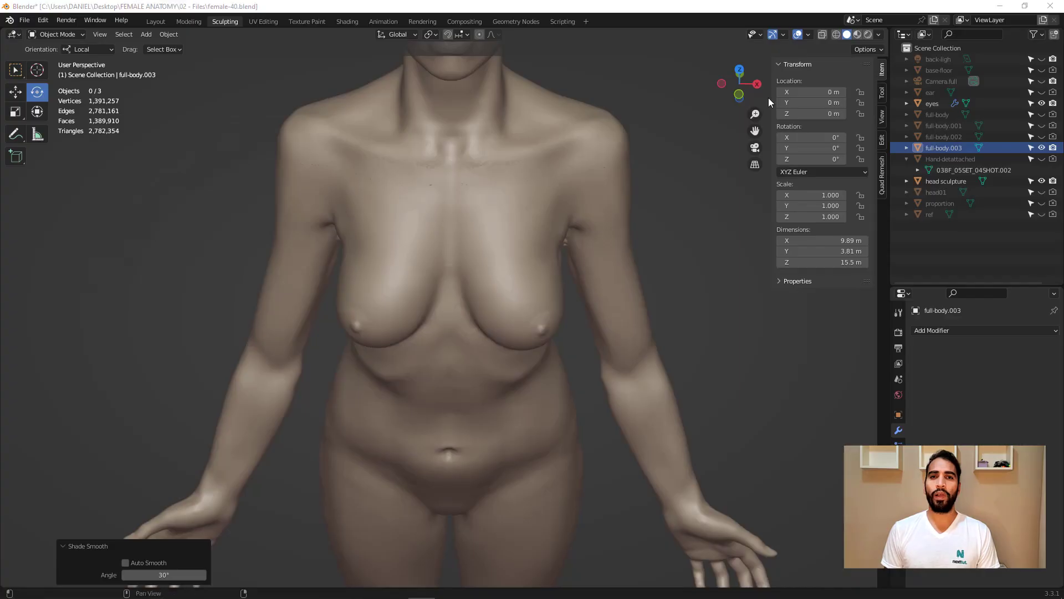
pyautogui.click(1042, 136)
# - Sculpt full-body.004, inspecting its chest from the side, back and front
pyautogui.moveTo(673, 175)
pyautogui.mouseDown(button='middle')
pyautogui.moveTo(372, 154)
pyautogui.moveTo(485, 323)
pyautogui.moveTo(457, 242)
pyautogui.moveTo(494, 444)
pyautogui.moveTo(494, 179)
pyautogui.mouseUp(button='middle')
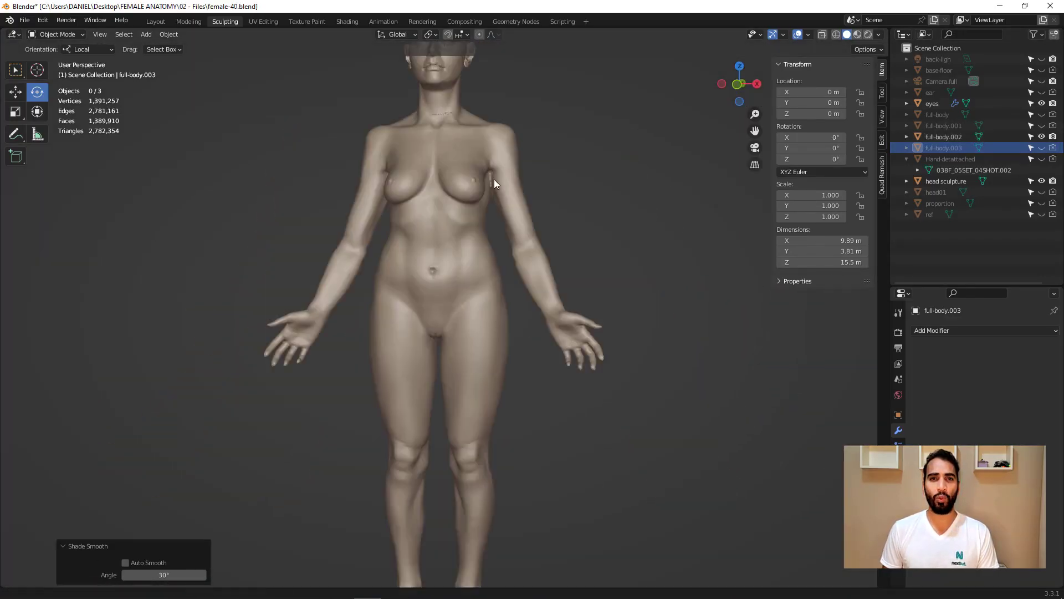
pyautogui.scroll(5, 318, 320)
pyautogui.click(66, 70)
pyautogui.click(967, 157)
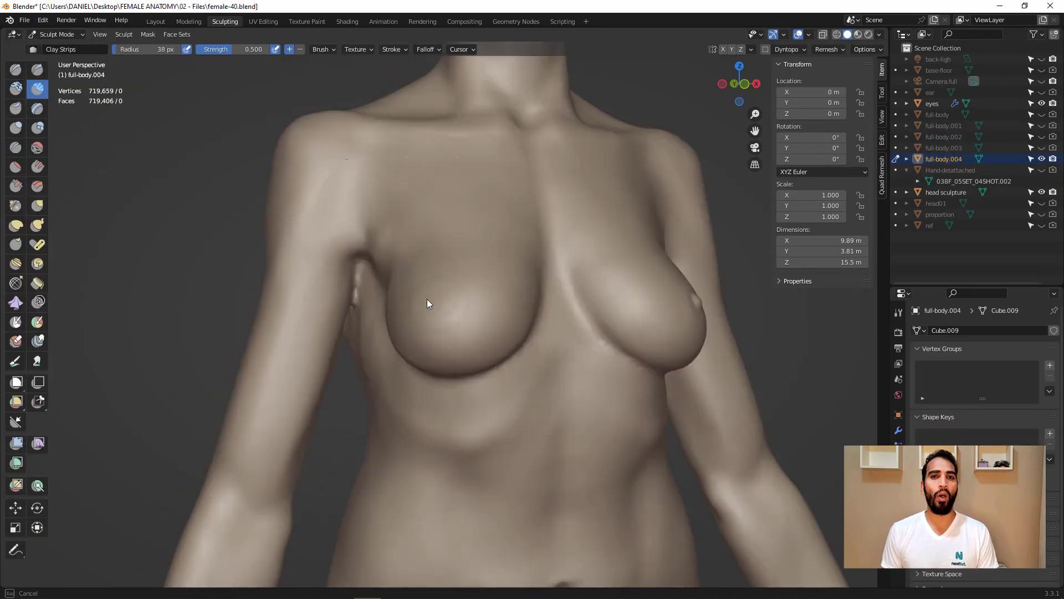
pyautogui.moveTo(427, 302)
pyautogui.mouseDown(button='middle')
pyautogui.moveTo(372, 302)
pyautogui.moveTo(439, 319)
pyautogui.mouseUp(button='middle')
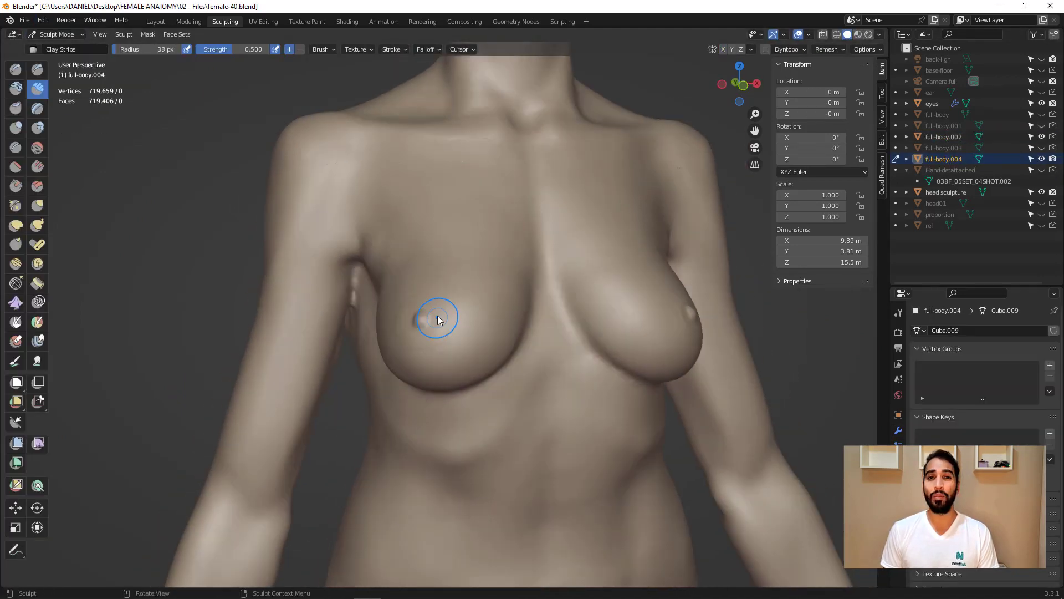
pyautogui.moveTo(732, 299); pyautogui.dragTo(498, 295, button='middle')
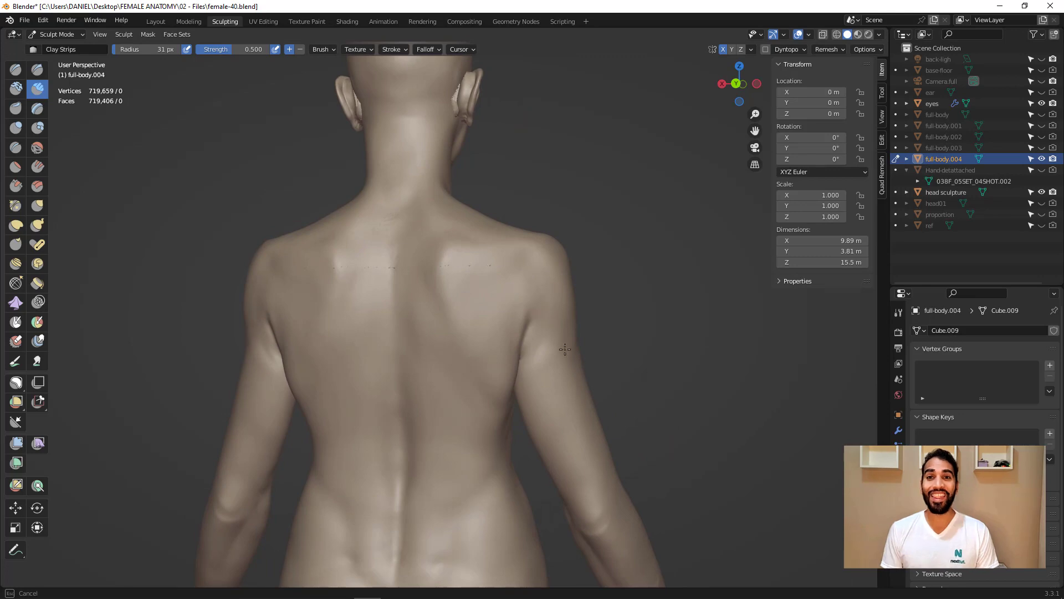
pyautogui.scroll(-4, 556, 326)
pyautogui.moveTo(556, 325); pyautogui.dragTo(424, 291, button='middle')
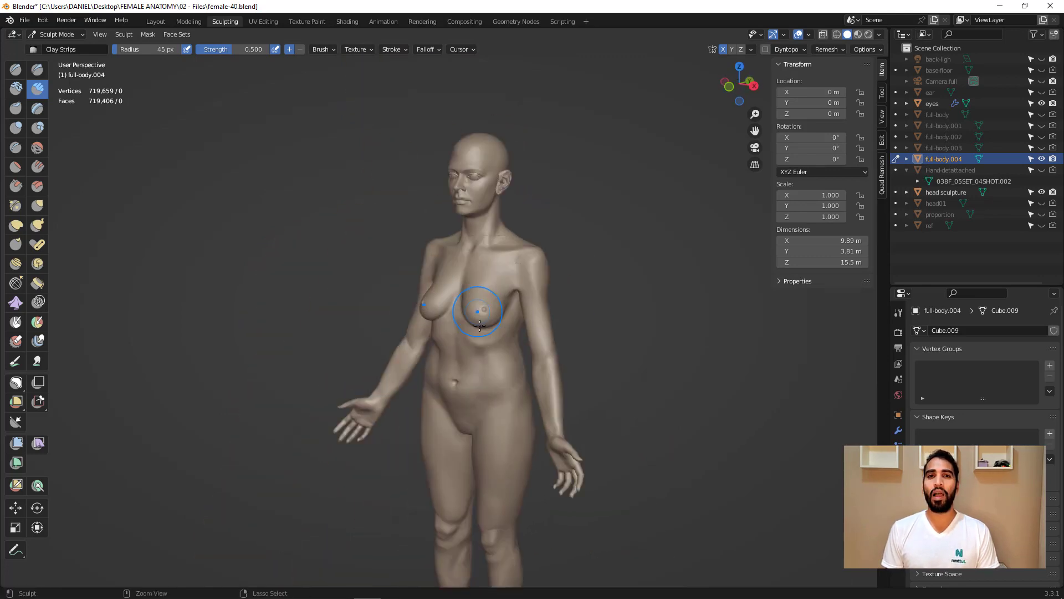
pyautogui.scroll(5, 424, 291)
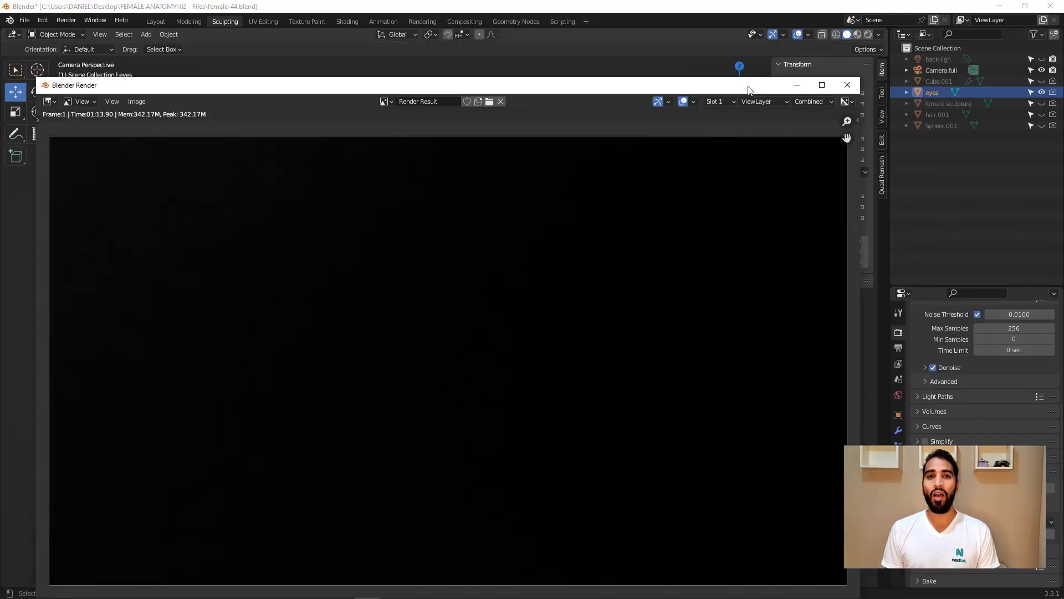